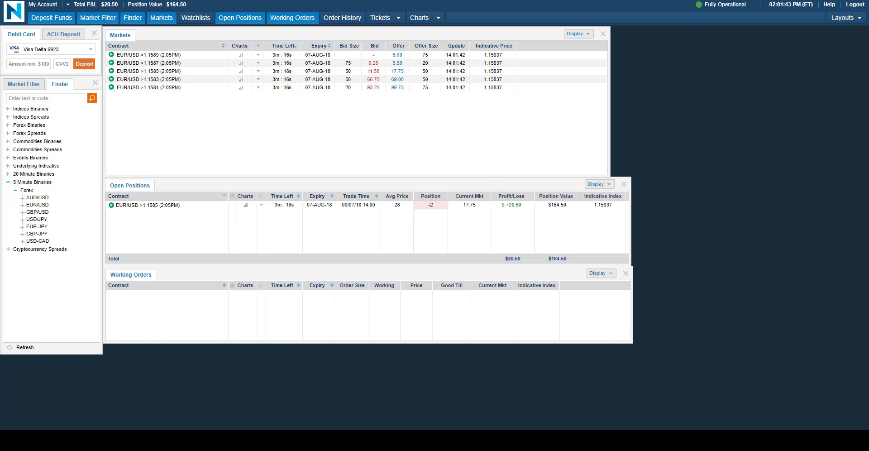
- On Dex Trader's pen overlay, draw arrows along the EUR/USD decline and circle its peak
{"action": "key", "text": "ctrl+Tab"}
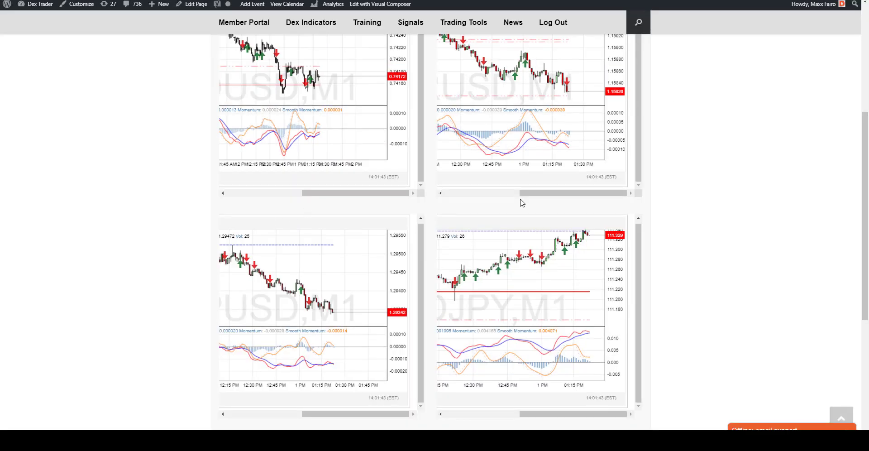
{"action": "scroll", "coordinate": [572, 122], "scroll_direction": "up", "scroll_amount": 1}
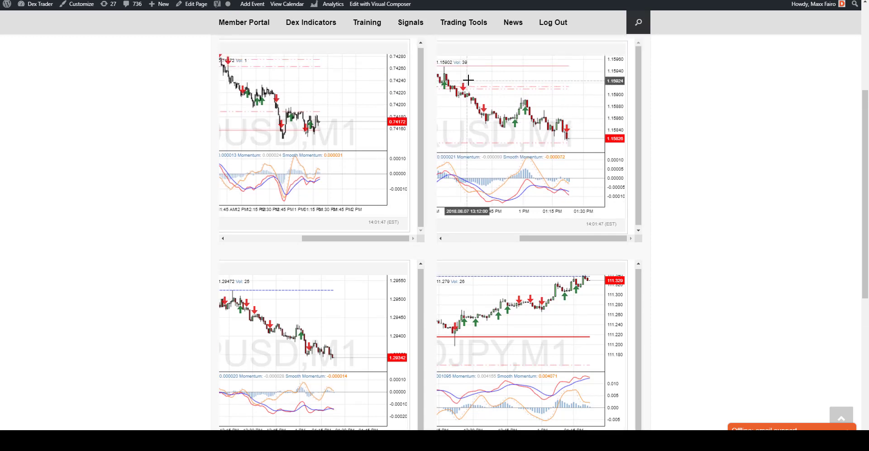
{"action": "key", "text": "ctrl+shift+d"}
{"action": "left_click_drag", "start_coordinate": [463, 72], "coordinate": [493, 97]}
{"action": "mouse_move", "coordinate": [491, 75]}
{"action": "left_mouse_down"}
{"action": "mouse_move", "coordinate": [497, 101]}
{"action": "mouse_move", "coordinate": [480, 99]}
{"action": "left_mouse_up"}
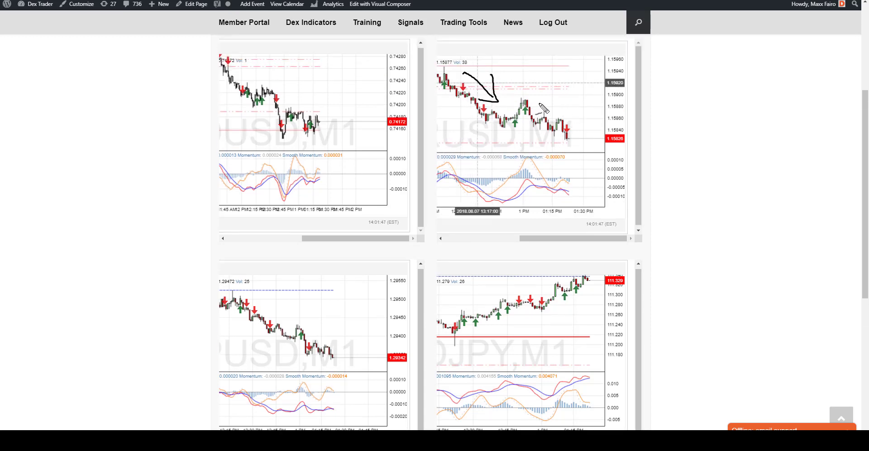
{"action": "mouse_move", "coordinate": [521, 116]}
{"action": "left_mouse_down"}
{"action": "mouse_move", "coordinate": [525, 105]}
{"action": "mouse_move", "coordinate": [500, 109]}
{"action": "mouse_move", "coordinate": [521, 97]}
{"action": "left_mouse_up"}
{"action": "mouse_move", "coordinate": [459, 75]}
{"action": "left_mouse_down"}
{"action": "mouse_move", "coordinate": [502, 104]}
{"action": "mouse_move", "coordinate": [510, 128]}
{"action": "mouse_move", "coordinate": [553, 130]}
{"action": "left_mouse_up"}
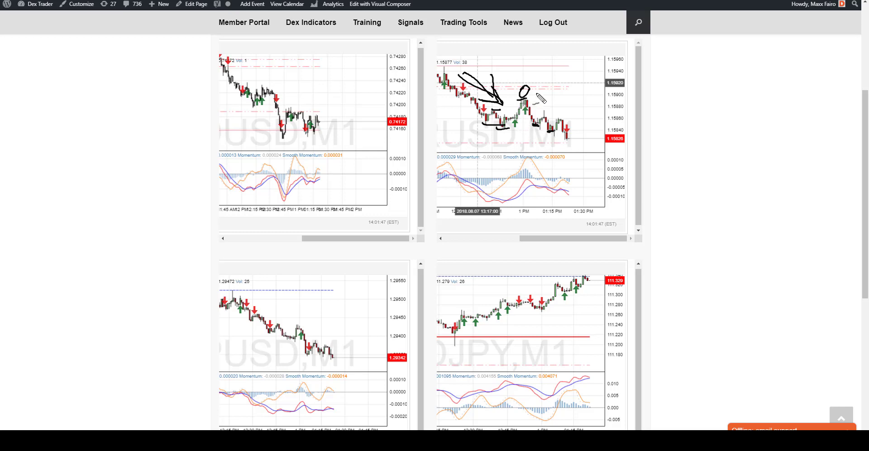
- Mark a level, a low spot and the last candles, then erase all drawings and return to Nadex
{"action": "mouse_move", "coordinate": [532, 76]}
{"action": "left_mouse_down"}
{"action": "mouse_move", "coordinate": [549, 90]}
{"action": "mouse_move", "coordinate": [536, 94]}
{"action": "mouse_move", "coordinate": [565, 116]}
{"action": "left_mouse_up"}
{"action": "left_click_drag", "start_coordinate": [506, 140], "coordinate": [502, 144]}
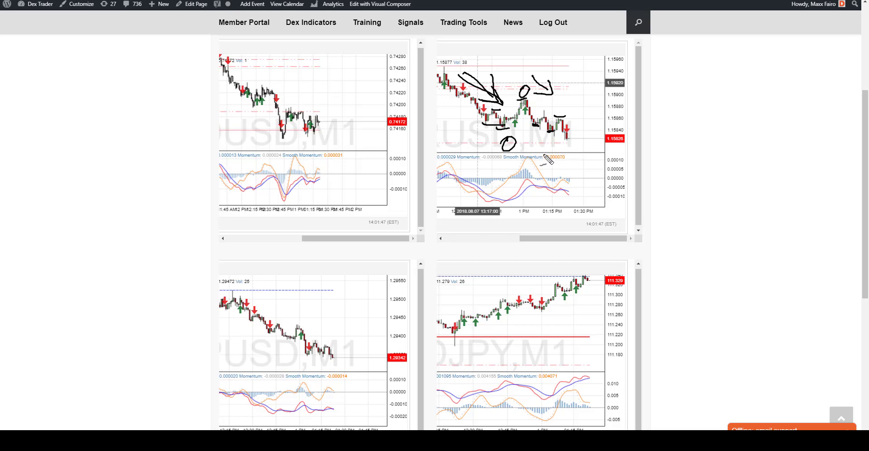
{"action": "mouse_move", "coordinate": [562, 140]}
{"action": "left_mouse_down"}
{"action": "mouse_move", "coordinate": [575, 141]}
{"action": "mouse_move", "coordinate": [571, 131]}
{"action": "left_mouse_up"}
{"action": "key", "text": "Escape"}
{"action": "key", "text": "ctrl+Tab"}
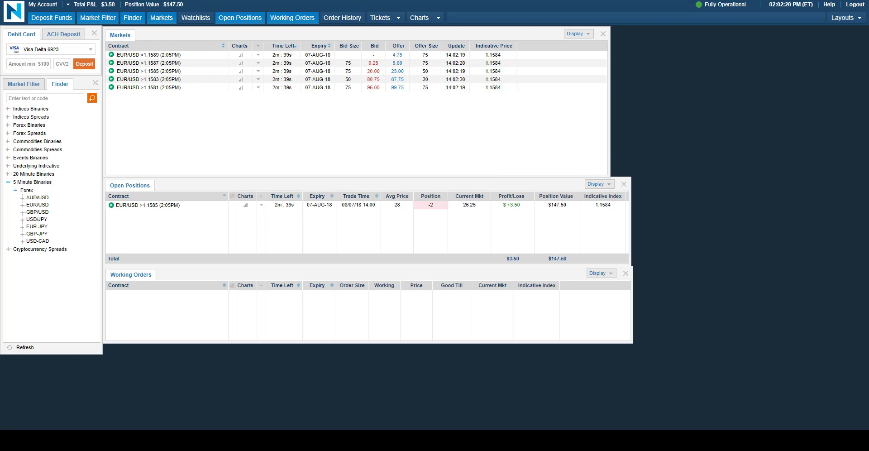
- Glance at Dex Trader, then check the EUR/USD position's final seconds in Nadex
{"action": "key", "text": "alt+Tab"}
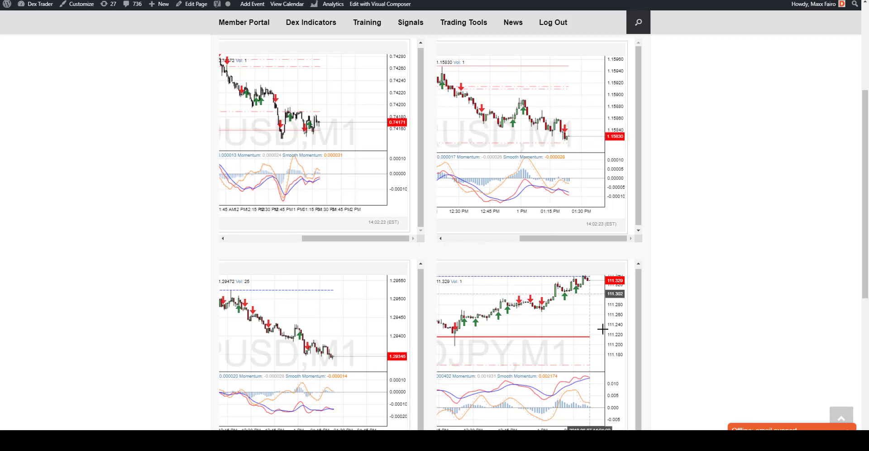
{"action": "key", "text": "alt+Tab"}
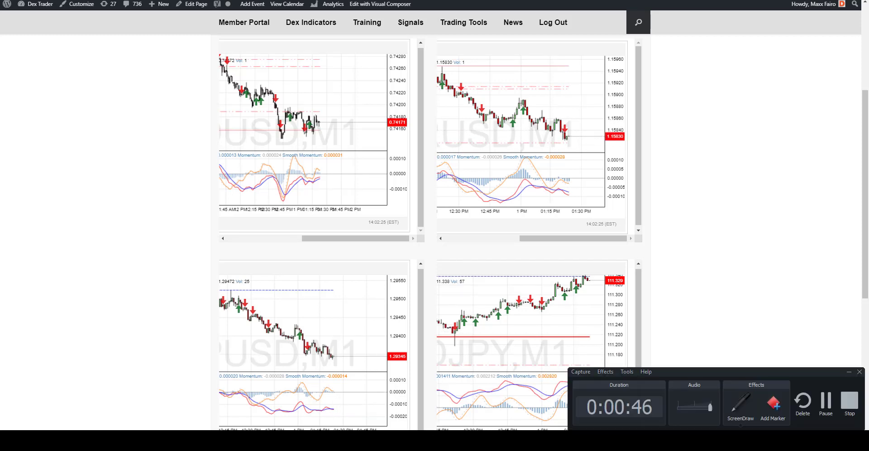
{"action": "left_click", "coordinate": [824, 405]}
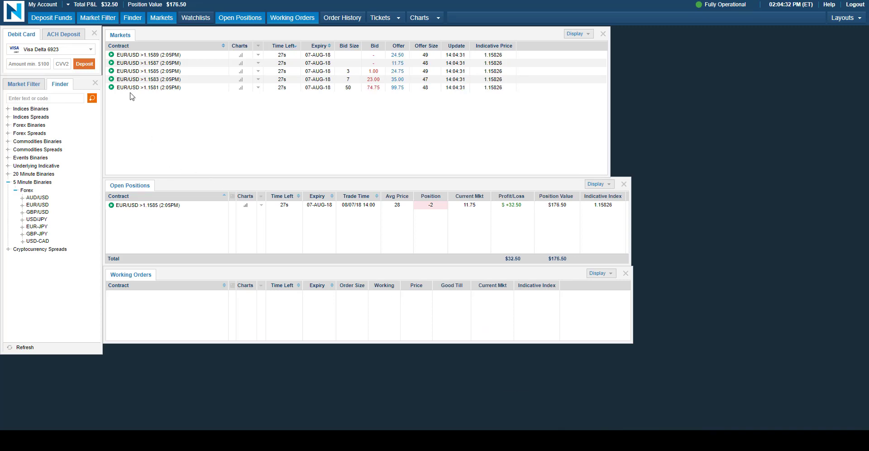
- Draw two curved arrows on the EUR/USD chart, circle the peak and mark levels
{"action": "key", "text": "alt+Tab"}
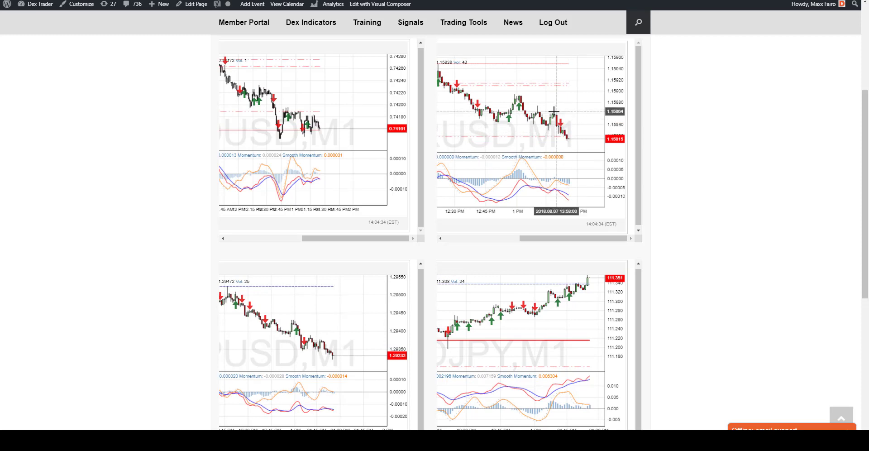
{"action": "mouse_move", "coordinate": [454, 67]}
{"action": "left_mouse_down"}
{"action": "mouse_move", "coordinate": [487, 90]}
{"action": "mouse_move", "coordinate": [471, 90]}
{"action": "mouse_move", "coordinate": [477, 119]}
{"action": "left_mouse_up"}
{"action": "left_click_drag", "start_coordinate": [462, 123], "coordinate": [519, 81]}
{"action": "left_click_drag", "start_coordinate": [531, 112], "coordinate": [560, 111]}
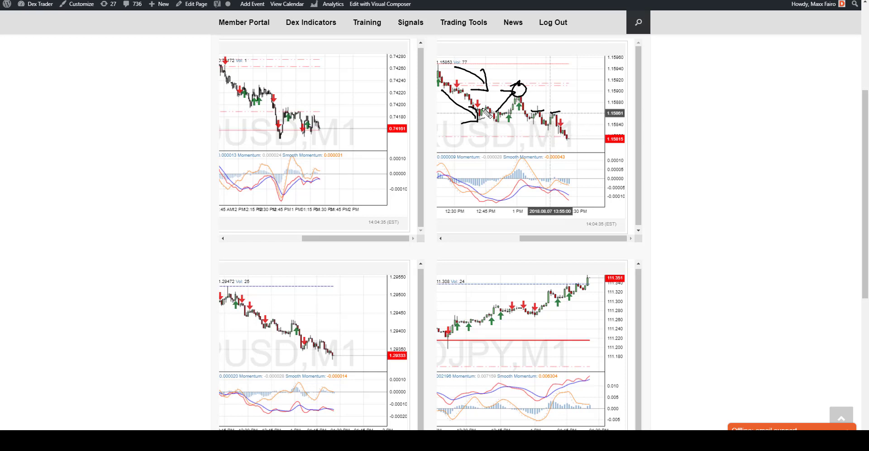
{"action": "left_click_drag", "start_coordinate": [485, 108], "coordinate": [491, 107]}
{"action": "left_click_drag", "start_coordinate": [512, 80], "coordinate": [507, 90]}
- Circle the red sell arrow, mark the momentum panel, then erase drawings and return to Nadex
{"action": "left_click_drag", "start_coordinate": [561, 113], "coordinate": [568, 131]}
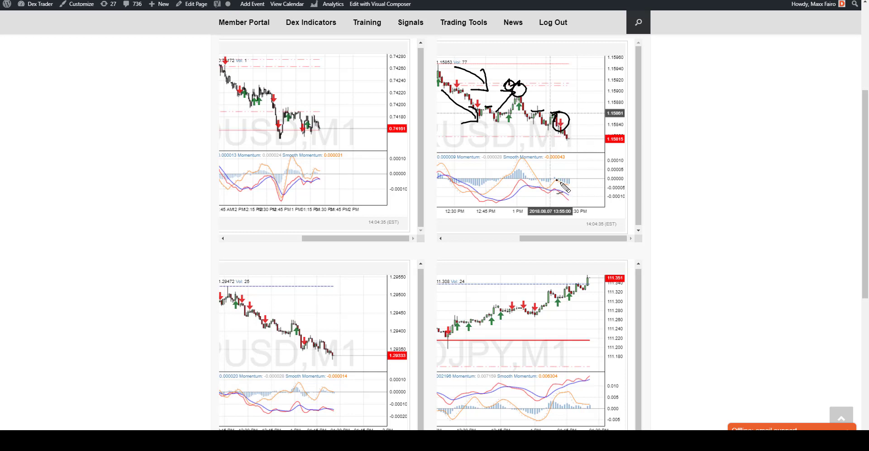
{"action": "left_click_drag", "start_coordinate": [557, 180], "coordinate": [570, 184]}
{"action": "left_click_drag", "start_coordinate": [557, 188], "coordinate": [569, 198]}
{"action": "left_click_drag", "start_coordinate": [543, 136], "coordinate": [542, 135]}
{"action": "key", "text": "Escape"}
{"action": "key", "text": "ctrl+Tab"}
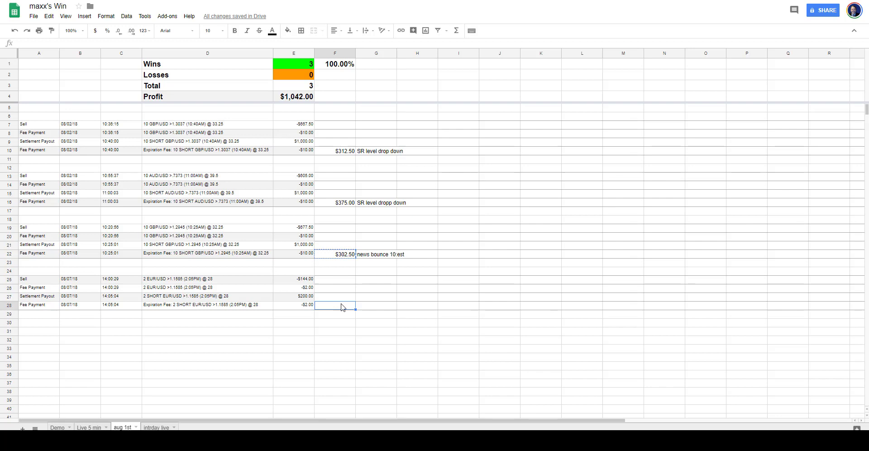
- Paste =sum(E25:E28) into F28 and inspect the formula giving $52.00 profit
{"action": "type", "text": "$52.00"}
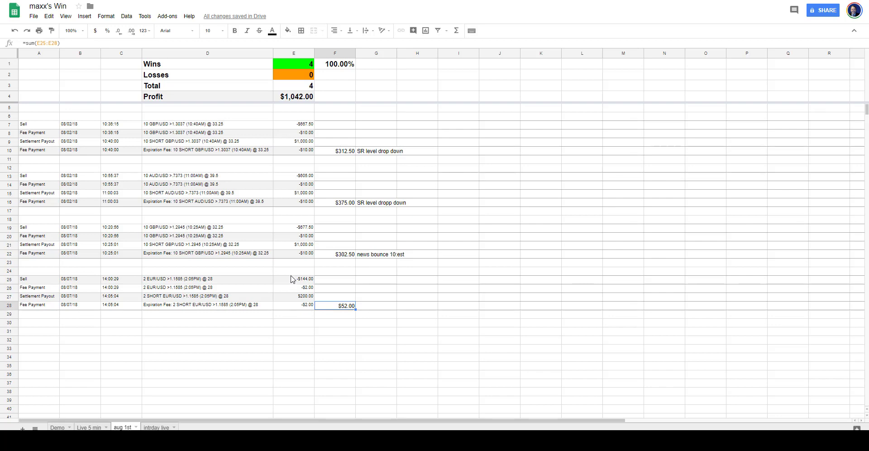
{"action": "left_click", "coordinate": [226, 280]}
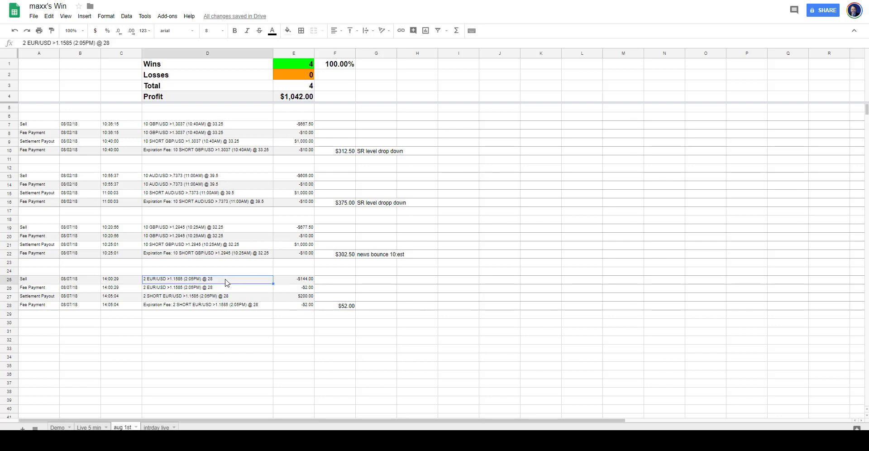
{"action": "double_click", "coordinate": [329, 306]}
{"action": "left_click", "coordinate": [224, 296]}
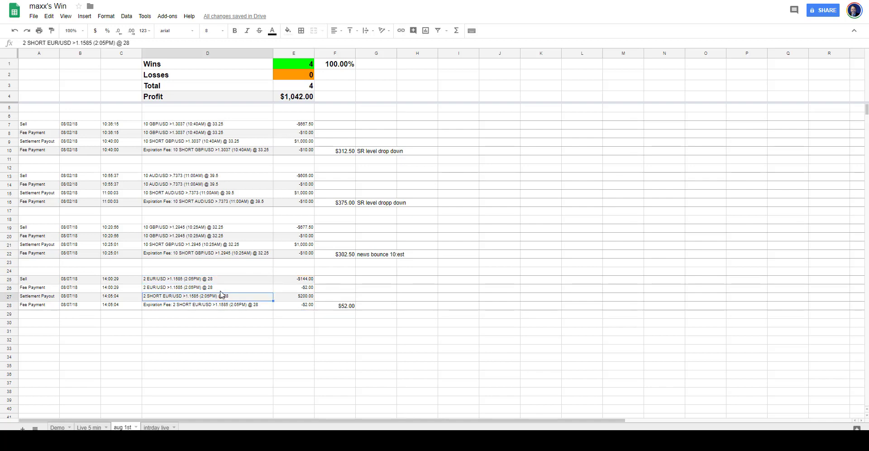
- Recheck the D25–D26 trade descriptions and the F28 total, then return to Dex Trader
{"action": "left_click", "coordinate": [219, 288]}
{"action": "left_click", "coordinate": [218, 281]}
{"action": "left_click", "coordinate": [340, 307]}
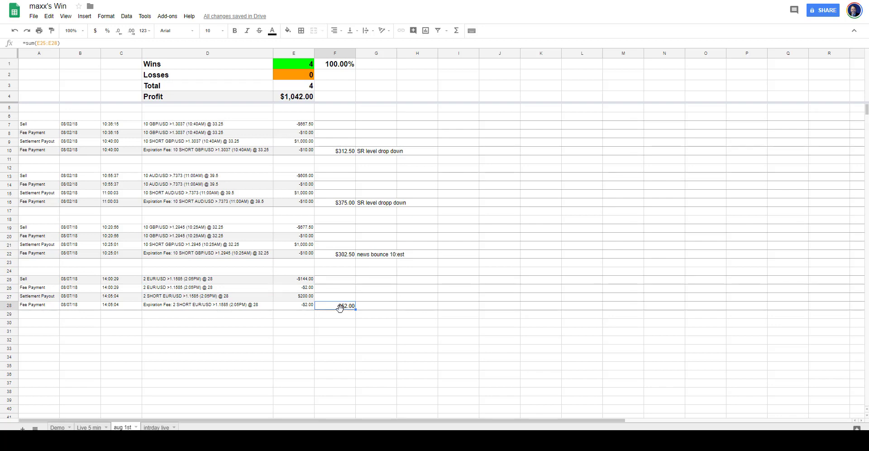
{"action": "left_click", "coordinate": [340, 325]}
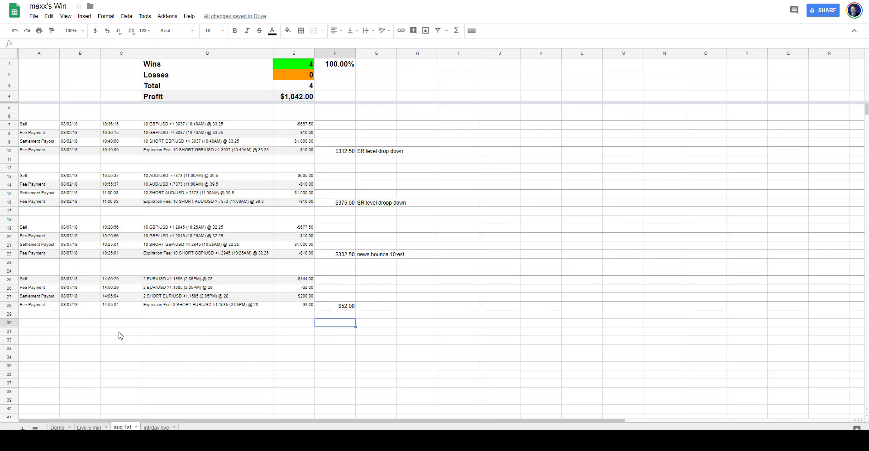
{"action": "left_click", "coordinate": [57, 331]}
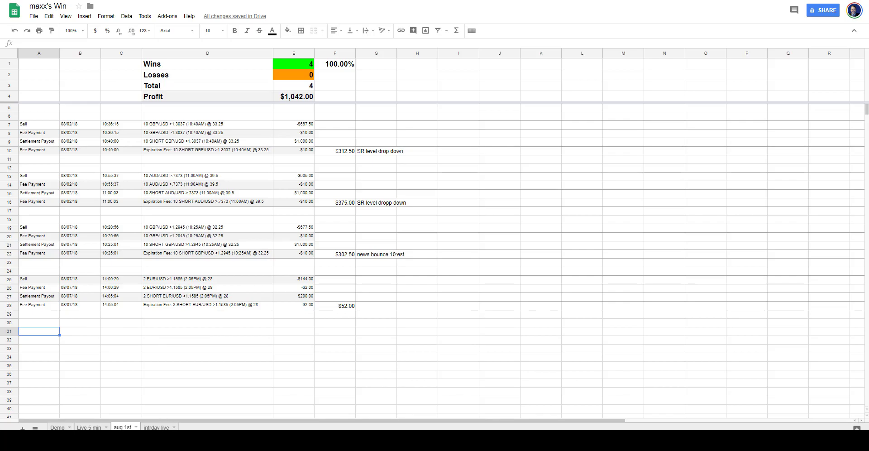
{"action": "left_click", "coordinate": [765, 1]}
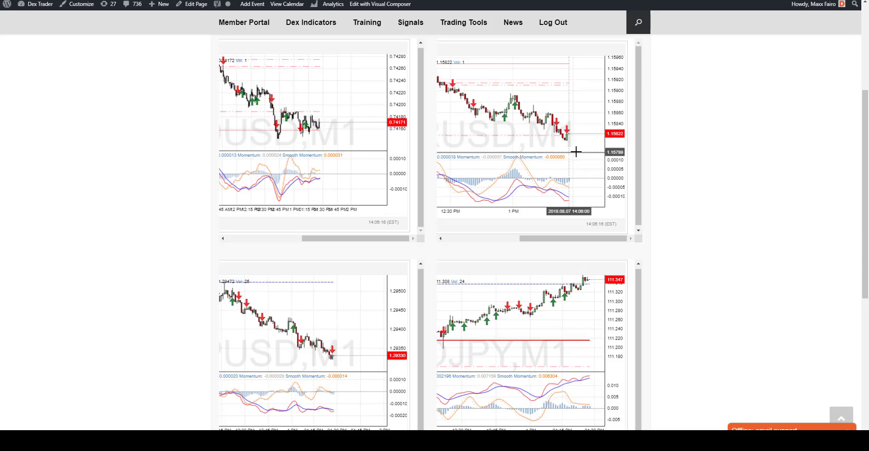
- Draw a curve over the early drop, circle the red arrow, and point an arrow at the latest sell signal
{"action": "mouse_move", "coordinate": [477, 67]}
{"action": "left_mouse_down"}
{"action": "mouse_move", "coordinate": [494, 78]}
{"action": "mouse_move", "coordinate": [472, 85]}
{"action": "mouse_move", "coordinate": [530, 94]}
{"action": "mouse_move", "coordinate": [552, 133]}
{"action": "left_mouse_up"}
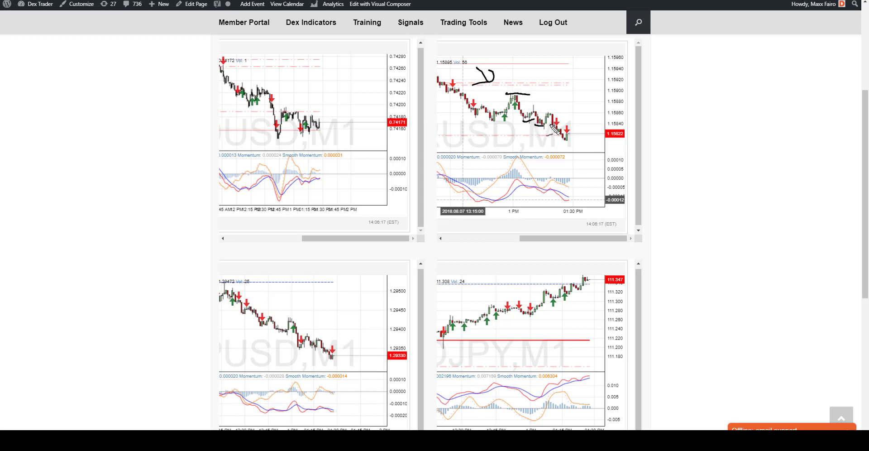
{"action": "mouse_move", "coordinate": [530, 98]}
{"action": "left_mouse_down"}
{"action": "mouse_move", "coordinate": [543, 104]}
{"action": "mouse_move", "coordinate": [556, 131]}
{"action": "left_mouse_up"}
{"action": "mouse_move", "coordinate": [580, 104]}
{"action": "left_mouse_down"}
{"action": "mouse_move", "coordinate": [574, 113]}
{"action": "mouse_move", "coordinate": [588, 119]}
{"action": "left_mouse_up"}
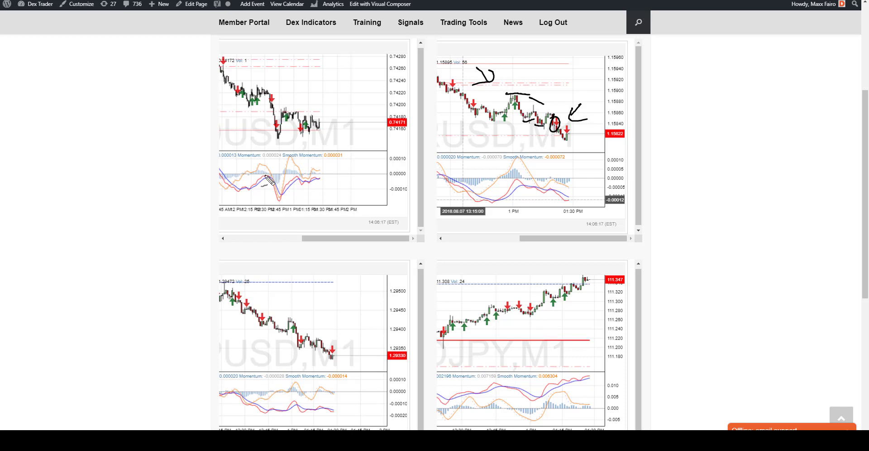
- Trace the upper-left chart's drop with a line, downward arrow and circled low, then erase them
{"action": "key", "text": "Escape"}
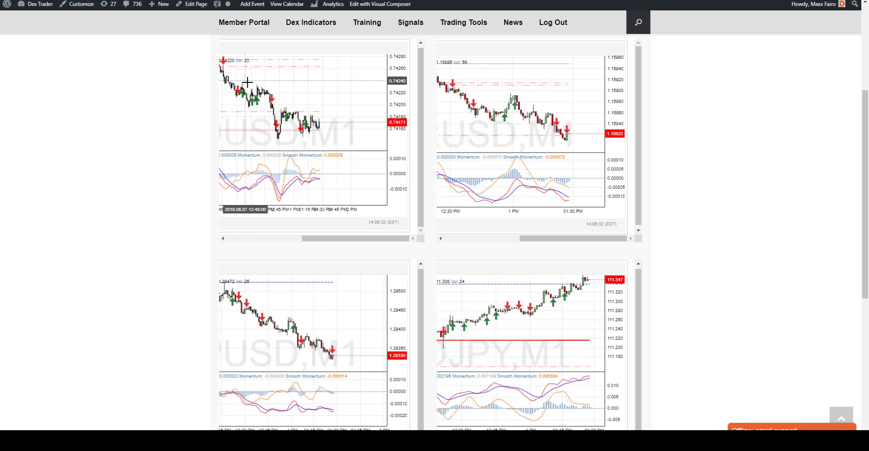
{"action": "left_click_drag", "start_coordinate": [228, 66], "coordinate": [258, 91]}
{"action": "mouse_move", "coordinate": [257, 87]}
{"action": "left_mouse_down"}
{"action": "mouse_move", "coordinate": [269, 87]}
{"action": "mouse_move", "coordinate": [276, 110]}
{"action": "mouse_move", "coordinate": [278, 100]}
{"action": "mouse_move", "coordinate": [300, 109]}
{"action": "left_mouse_up"}
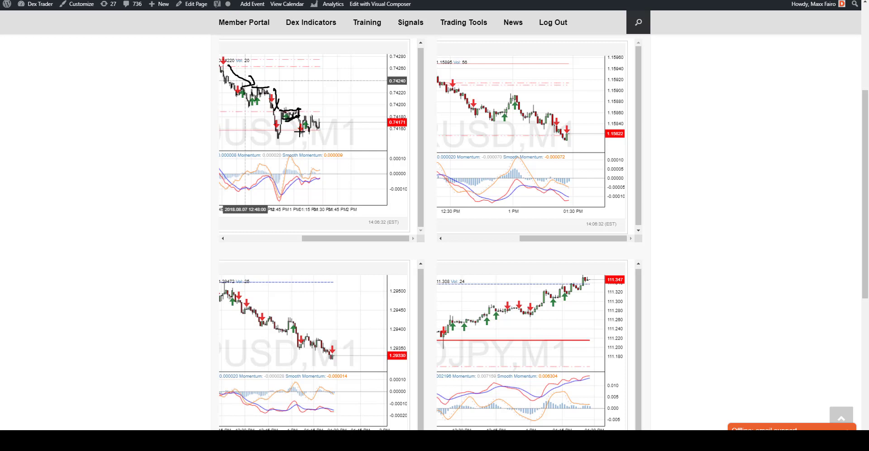
{"action": "mouse_move", "coordinate": [296, 129]}
{"action": "left_mouse_down"}
{"action": "mouse_move", "coordinate": [303, 140]}
{"action": "mouse_move", "coordinate": [276, 139]}
{"action": "left_mouse_up"}
{"action": "left_click_drag", "start_coordinate": [307, 139], "coordinate": [326, 154]}
{"action": "key", "text": "Escape"}
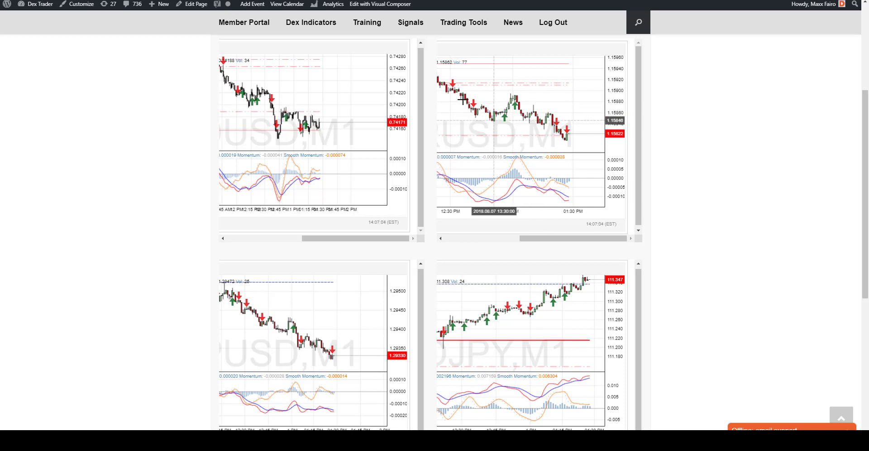
- Sketch a stroke on EUR/USD and arcs on the upper-left chart, then erase every drawing
{"action": "mouse_move", "coordinate": [454, 91]}
{"action": "left_mouse_down"}
{"action": "mouse_move", "coordinate": [495, 121]}
{"action": "mouse_move", "coordinate": [517, 90]}
{"action": "left_mouse_up"}
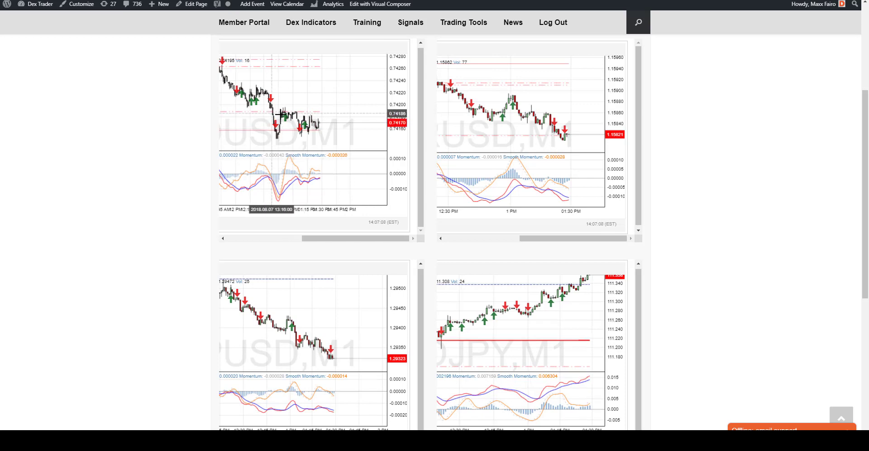
{"action": "left_click_drag", "start_coordinate": [244, 108], "coordinate": [249, 109]}
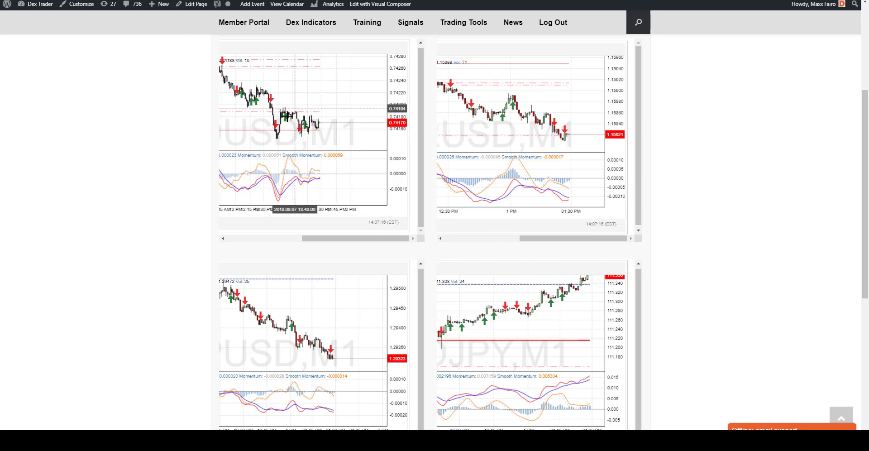
{"action": "left_click_drag", "start_coordinate": [296, 135], "coordinate": [307, 148]}
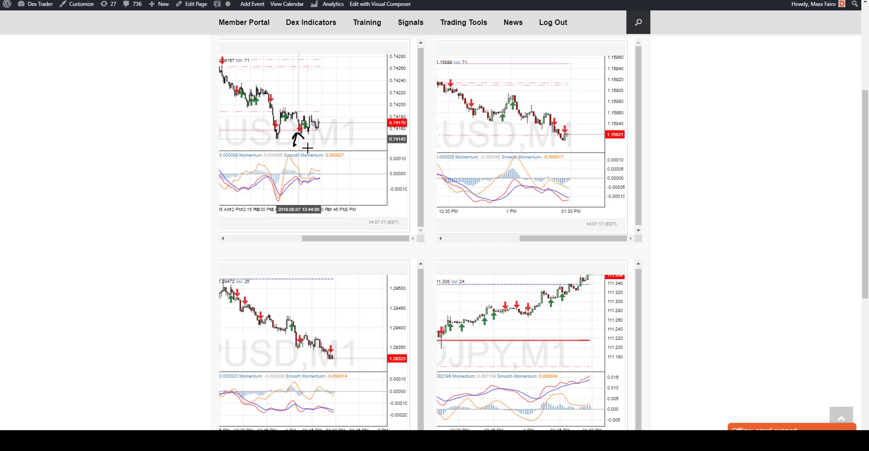
{"action": "left_click_drag", "start_coordinate": [250, 76], "coordinate": [273, 86]}
{"action": "key", "text": "Escape"}
{"action": "key", "text": "ctrl+2"}
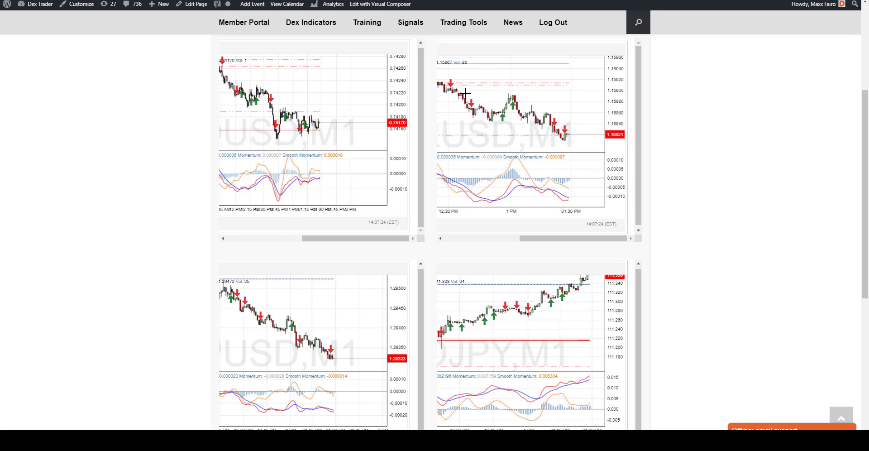